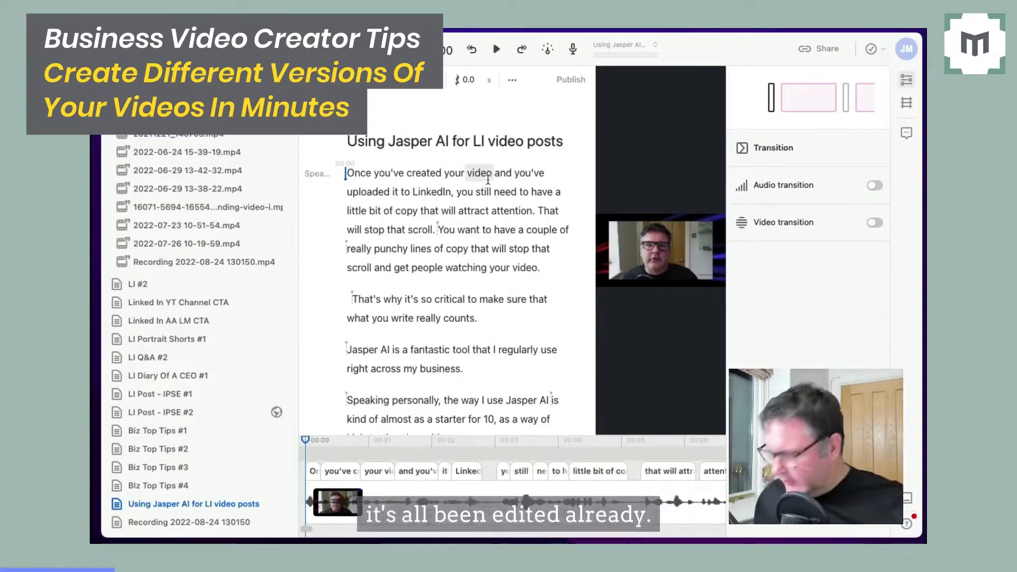
Review the edited transcript of "Using Jasper AI for LI video posts" down to its LinkedIn outro.
scroll(487, 180, "down", 6)
scroll(488, 180, "down", 20)
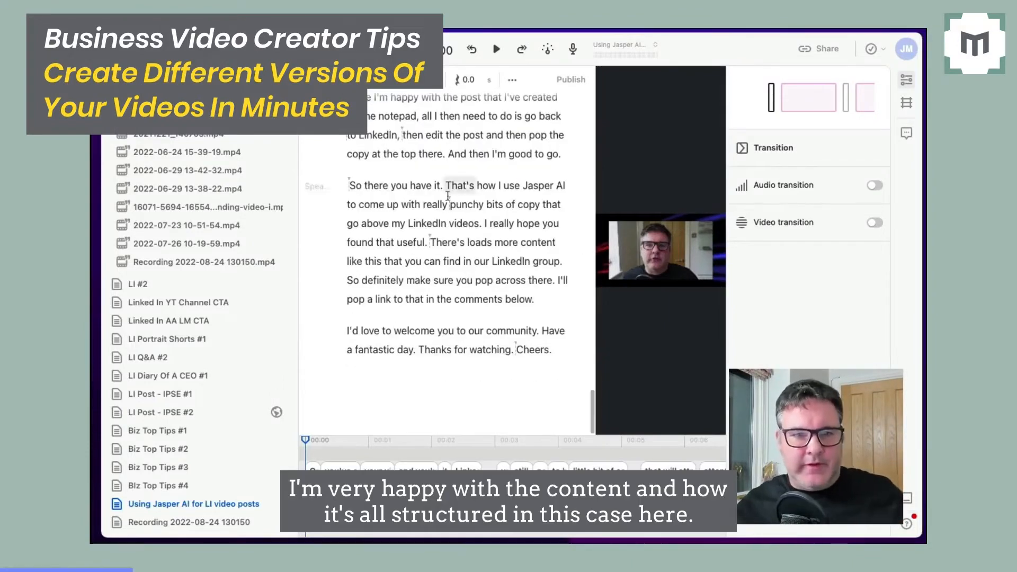
scroll(469, 181, "up", 1)
scroll(469, 181, "up", 1)
scroll(469, 181, "down", 2)
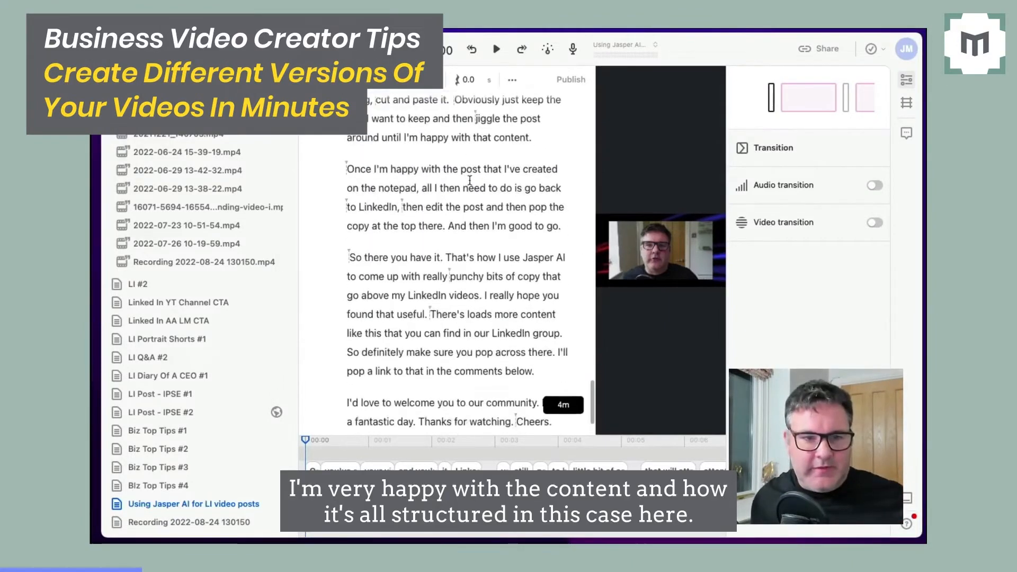
scroll(469, 180, "up", 1)
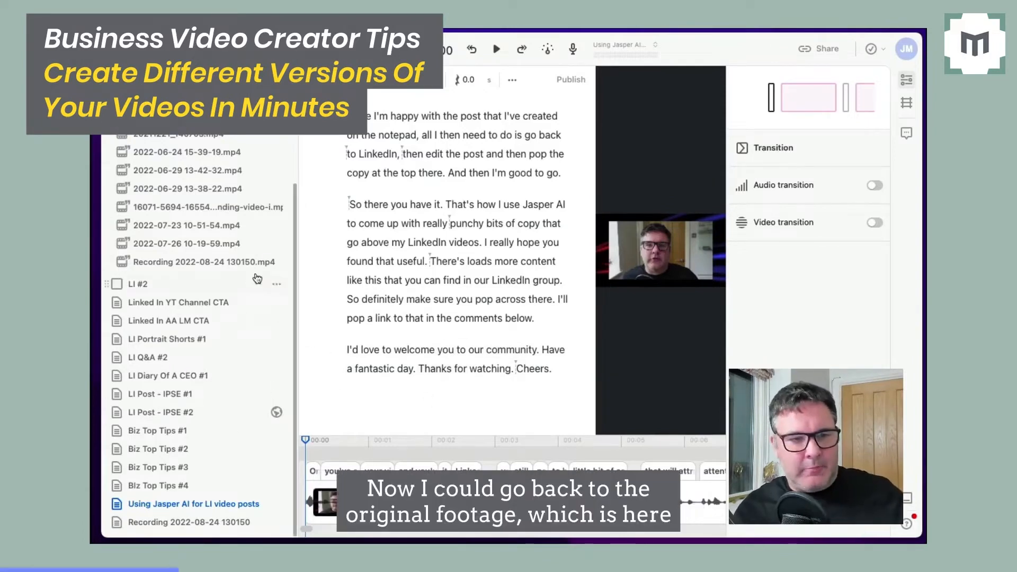
left_click(237, 263)
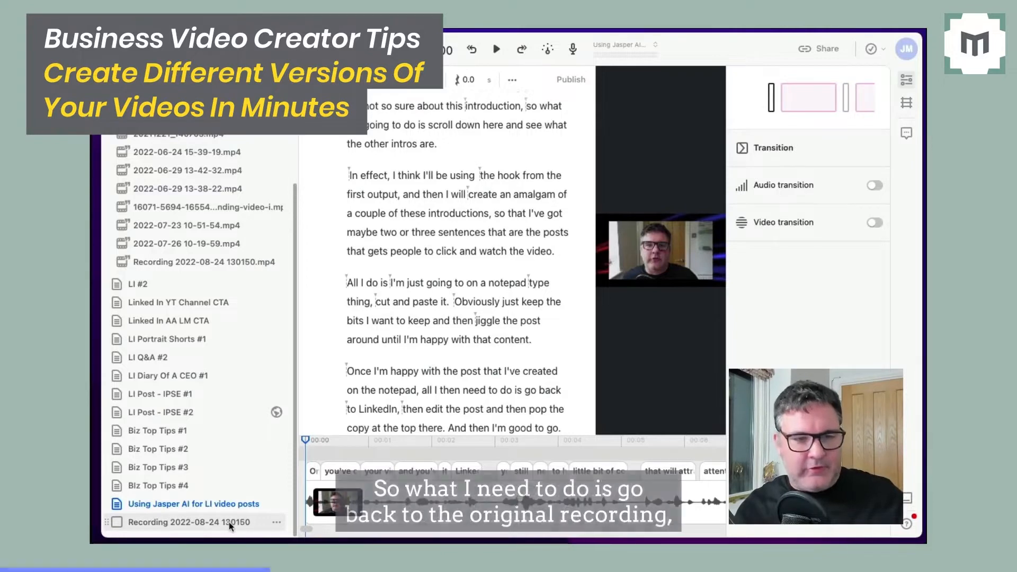
left_click(230, 522)
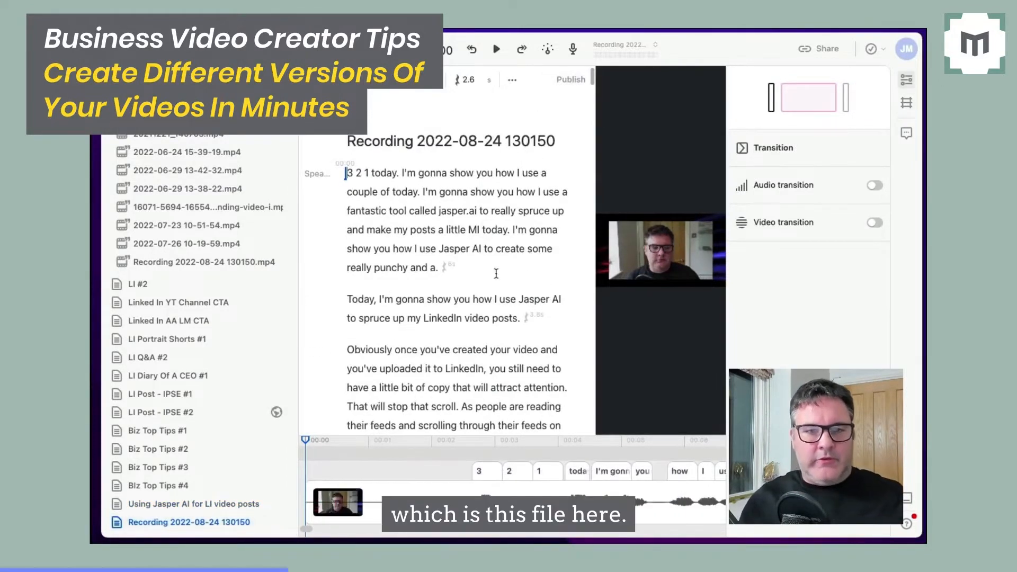
scroll(454, 262, "down", 20)
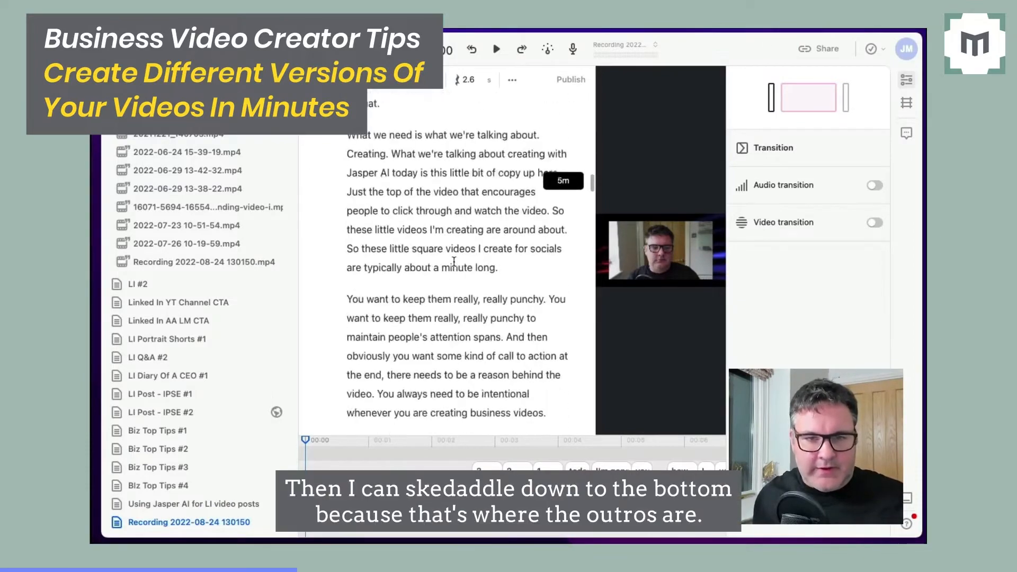
scroll(454, 262, "down", 20)
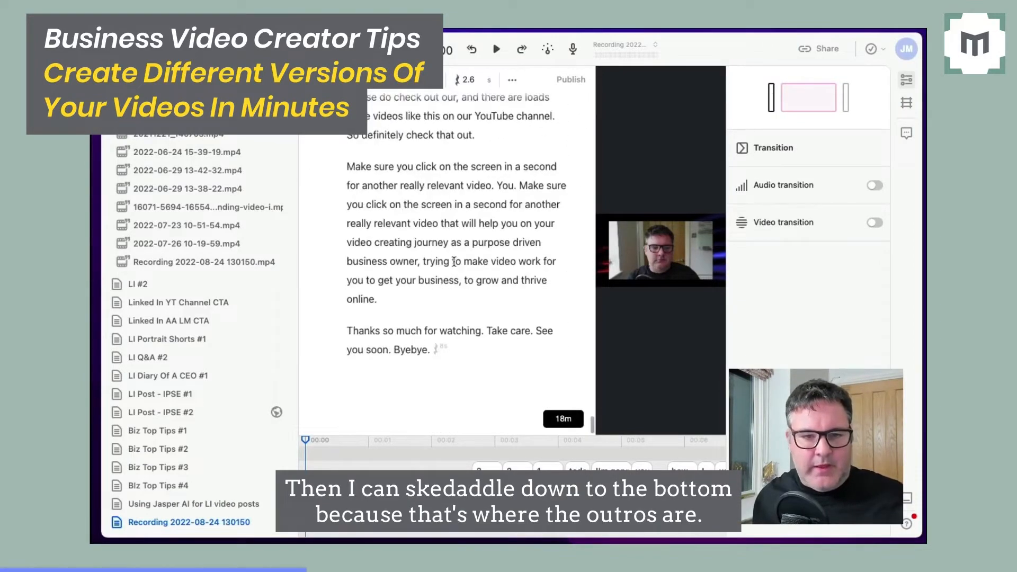
scroll(454, 261, "up", 2)
scroll(454, 261, "down", 3)
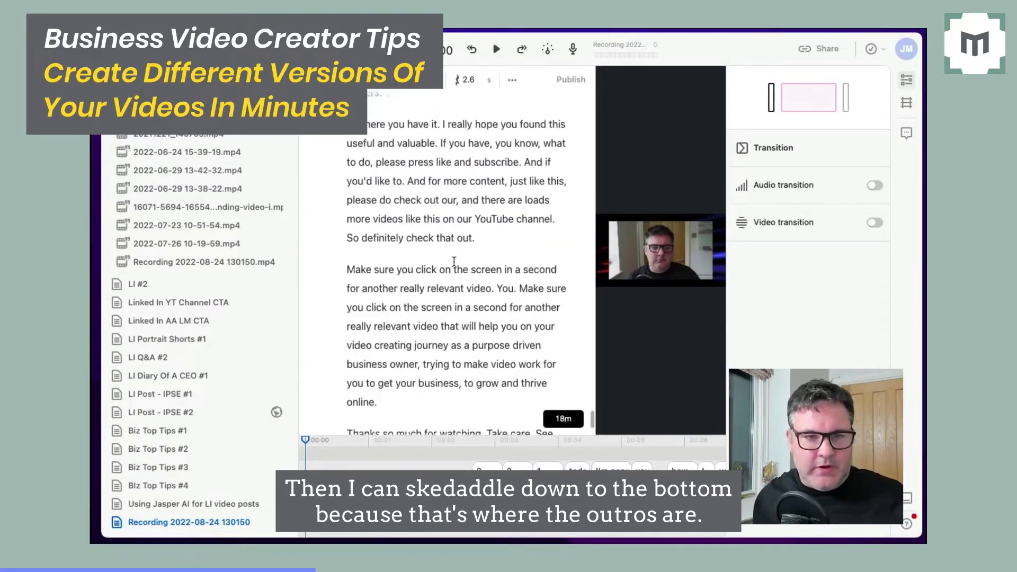
scroll(454, 262, "down", 3)
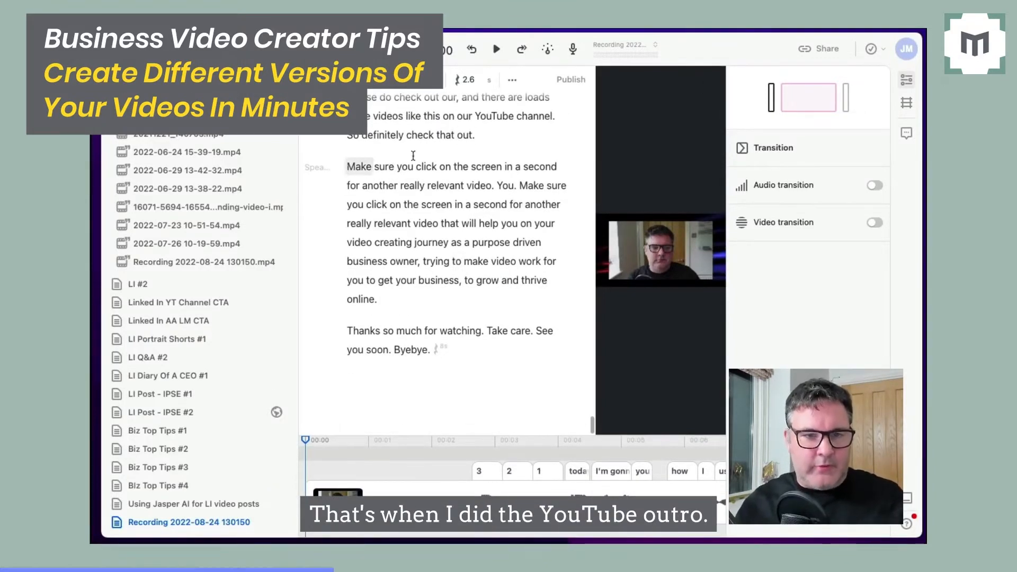
scroll(413, 155, "up", 3)
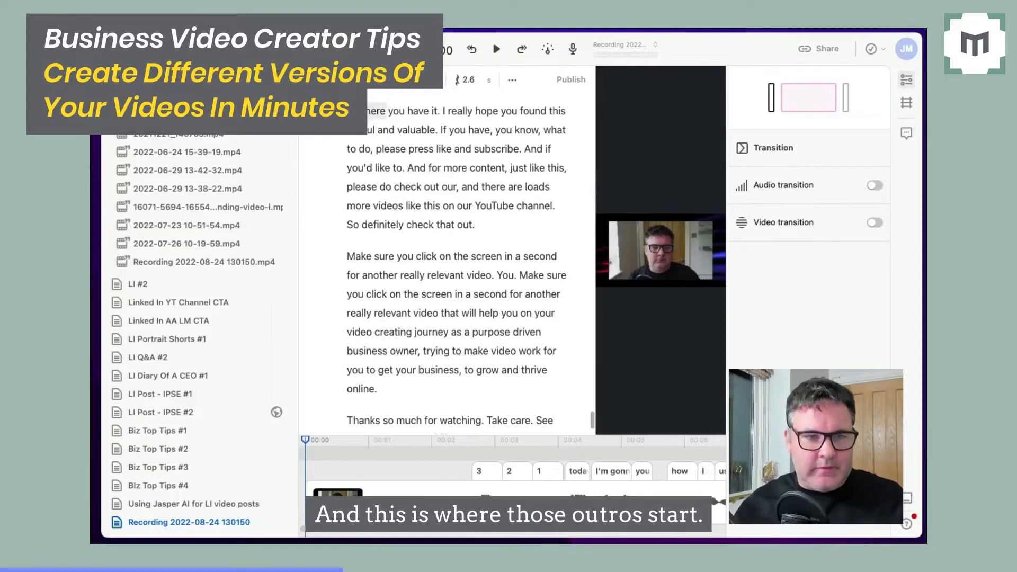
left_click_drag(376, 111, 517, 403)
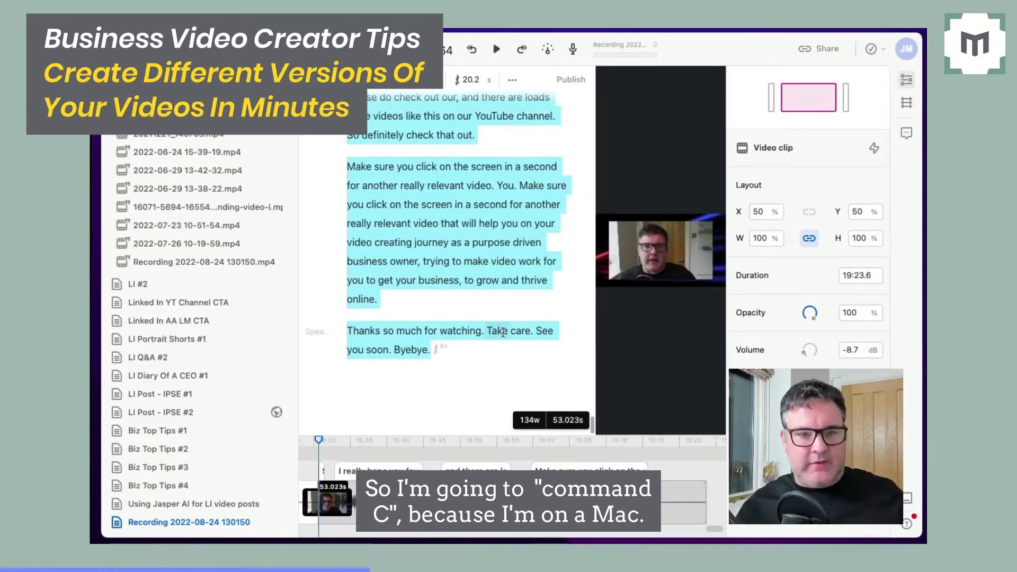
key("super+c")
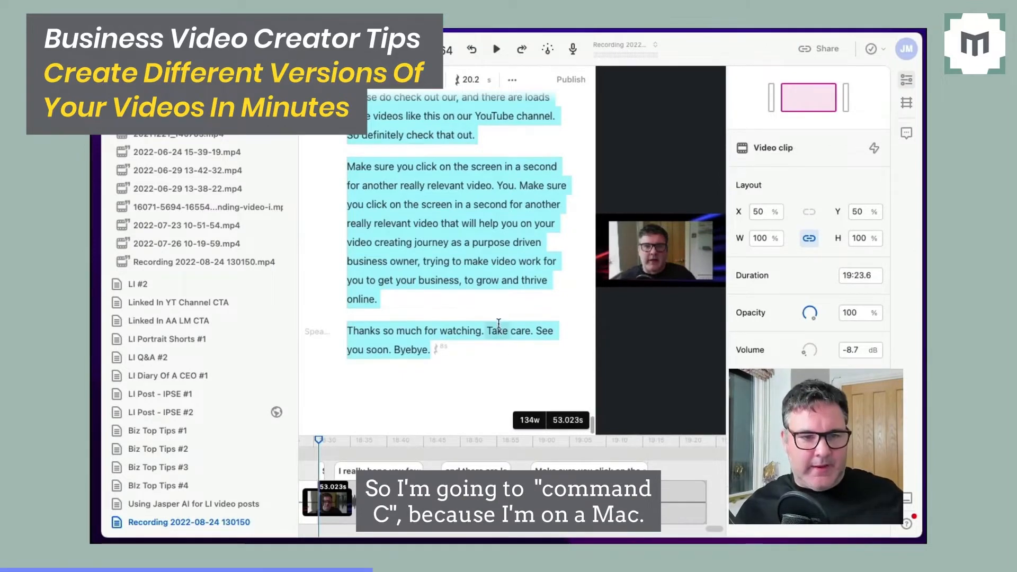
Paste the copied YouTube outro after "Cheers." at the end of the "Using Jasper AI for LI video posts" composition.
left_click(235, 504)
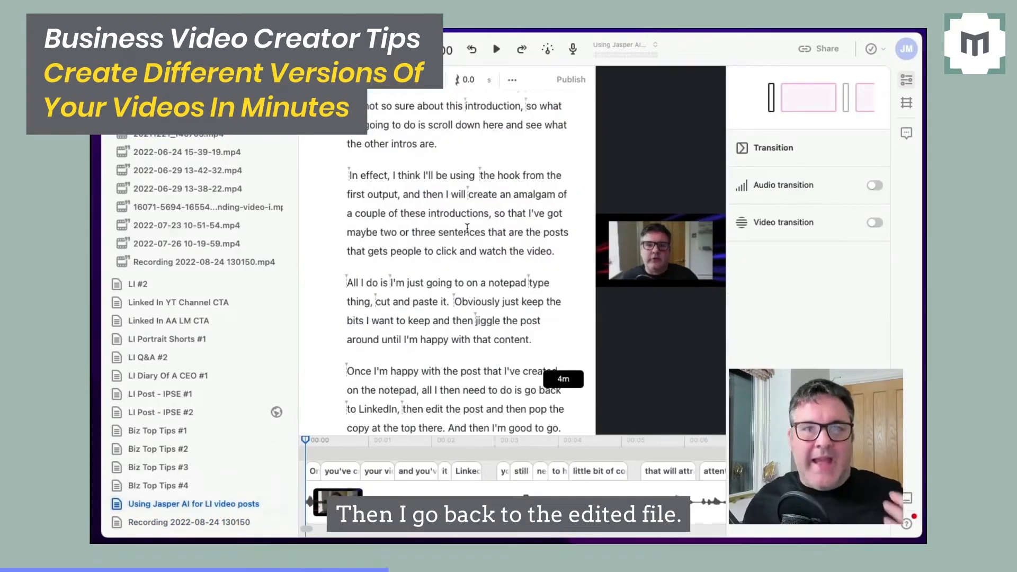
scroll(530, 318, "down", 5)
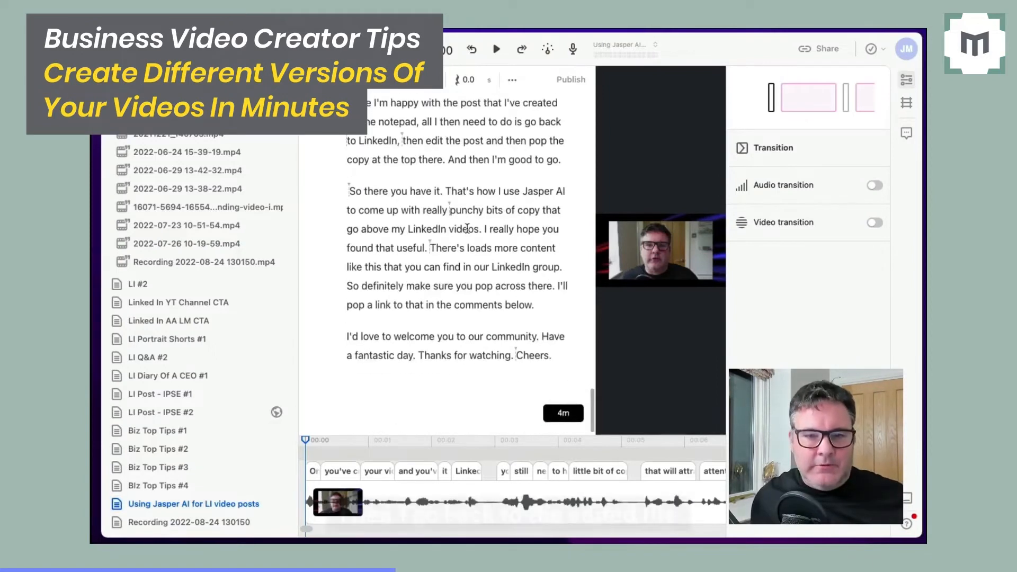
left_click(559, 349)
key("super+v")
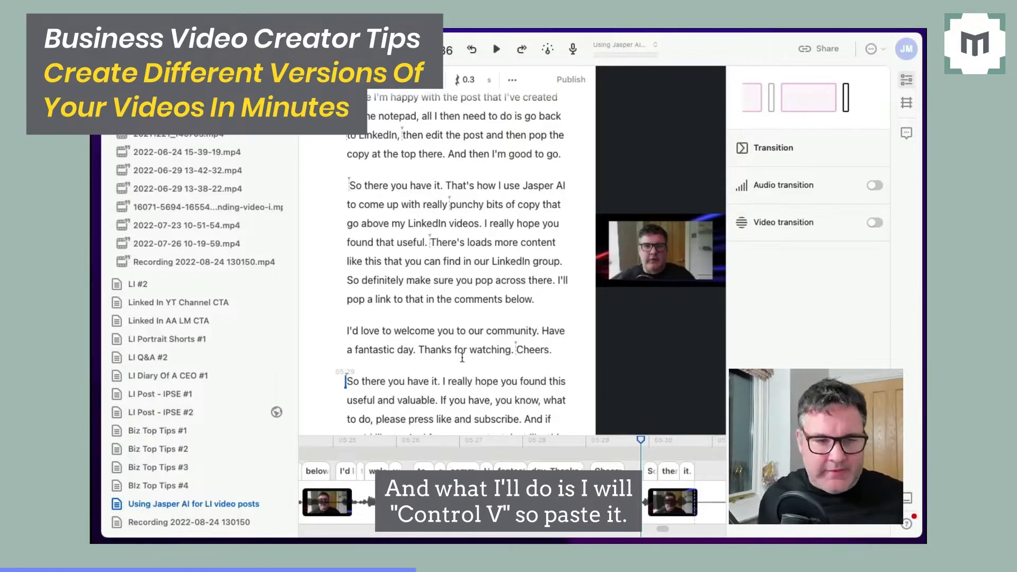
Delete the LinkedIn outro, from "So there you have it. That's how I use Jasper AI" through "Thanks for watching. Cheers.".
scroll(462, 357, "down", 2)
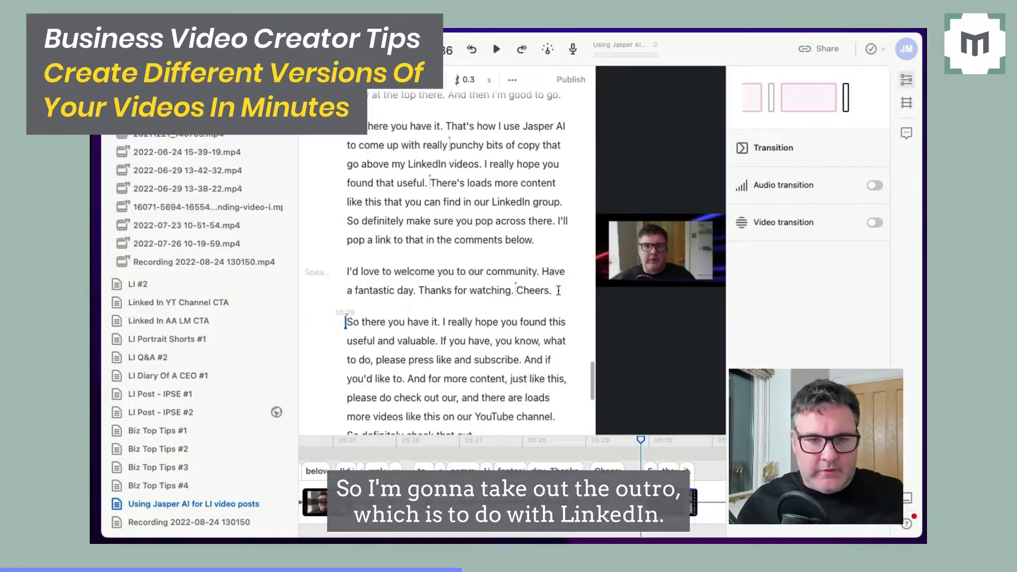
left_click_drag(557, 290, 347, 144)
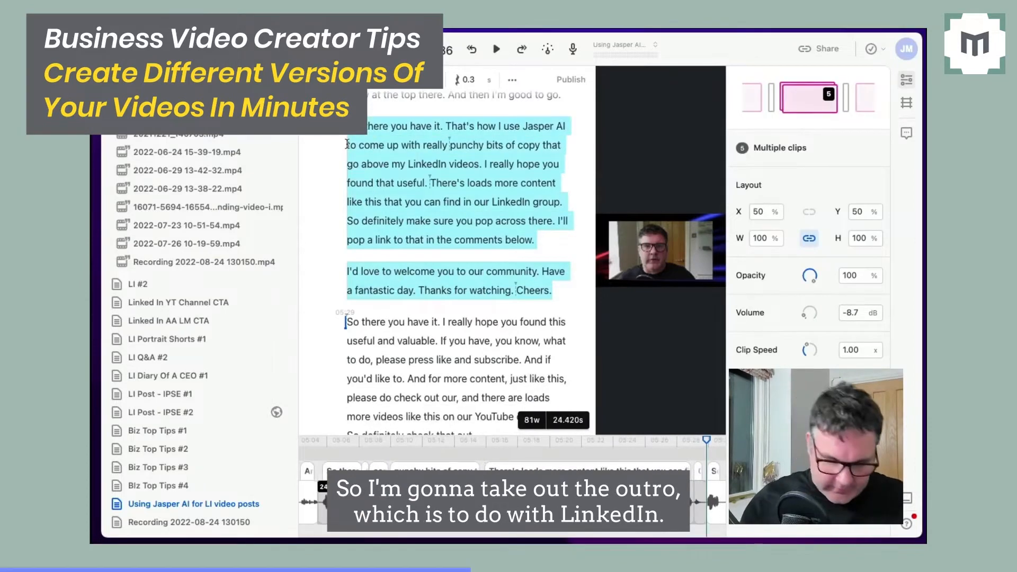
key("BackSpace")
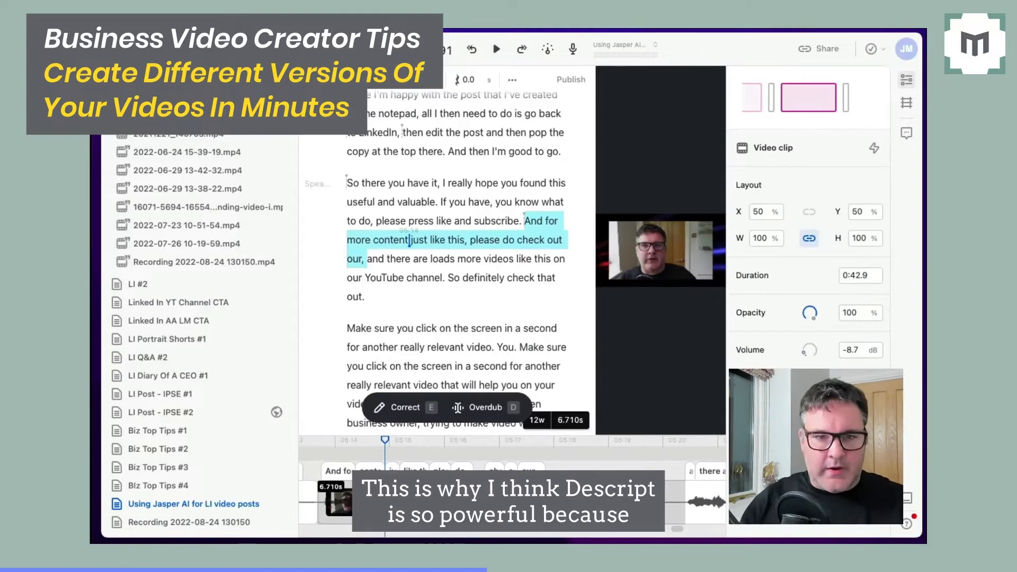
key("BackSpace")
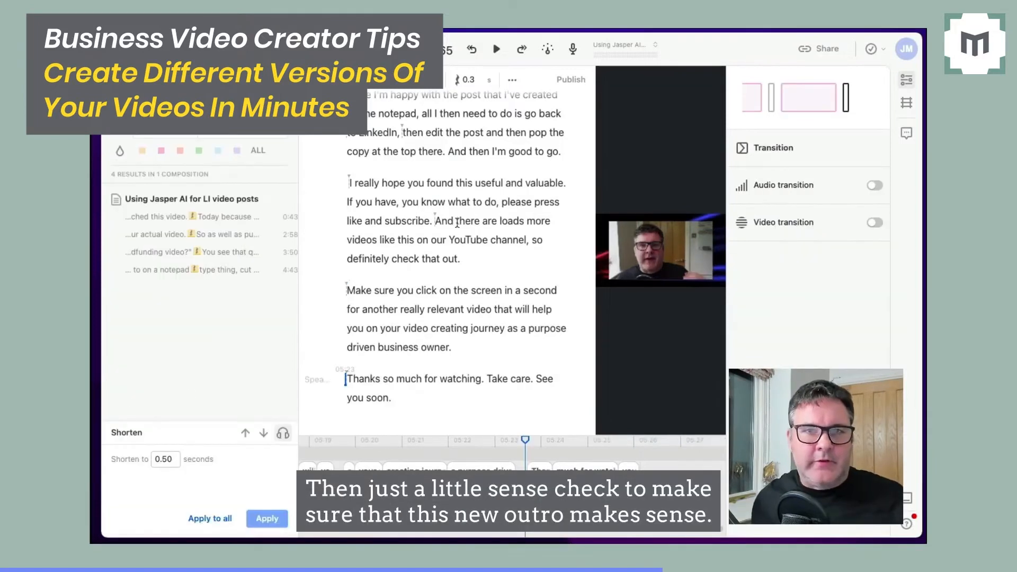
Export the composition as an MP4 video named "Using Jasper AI for LI video posts - YT.mp4".
scroll(457, 223, "up", 3)
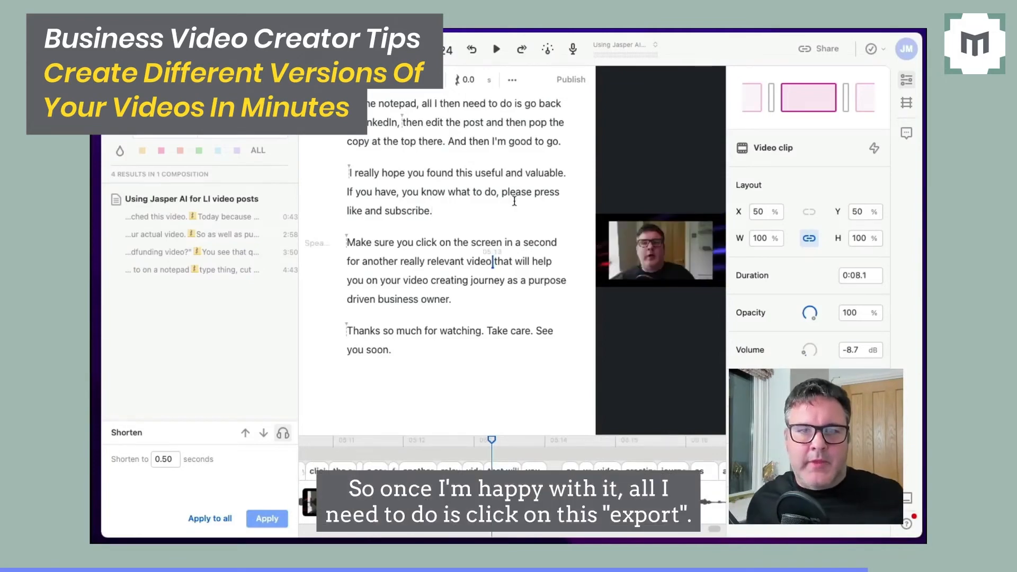
left_click(818, 48)
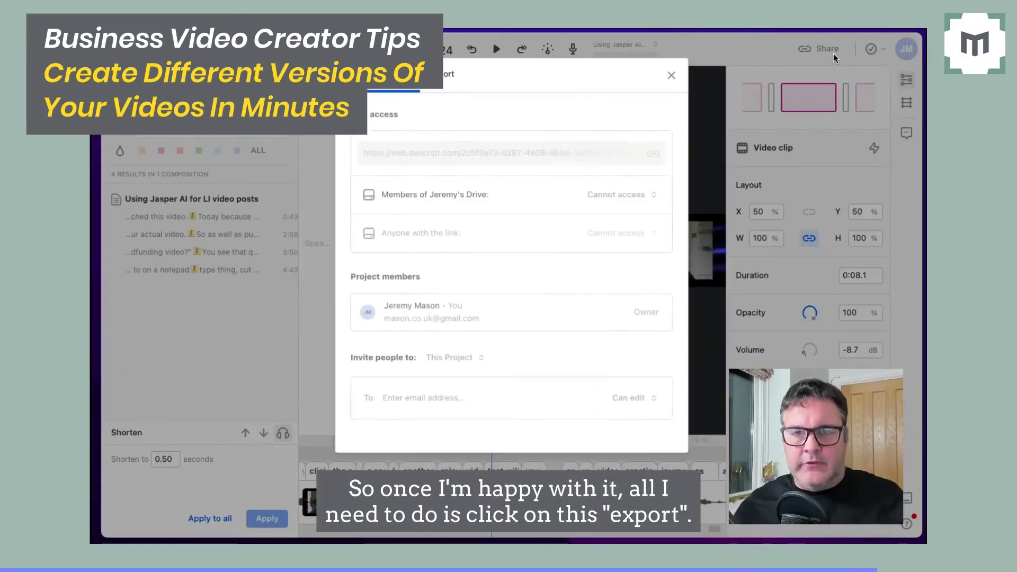
left_click(442, 77)
left_click(551, 225)
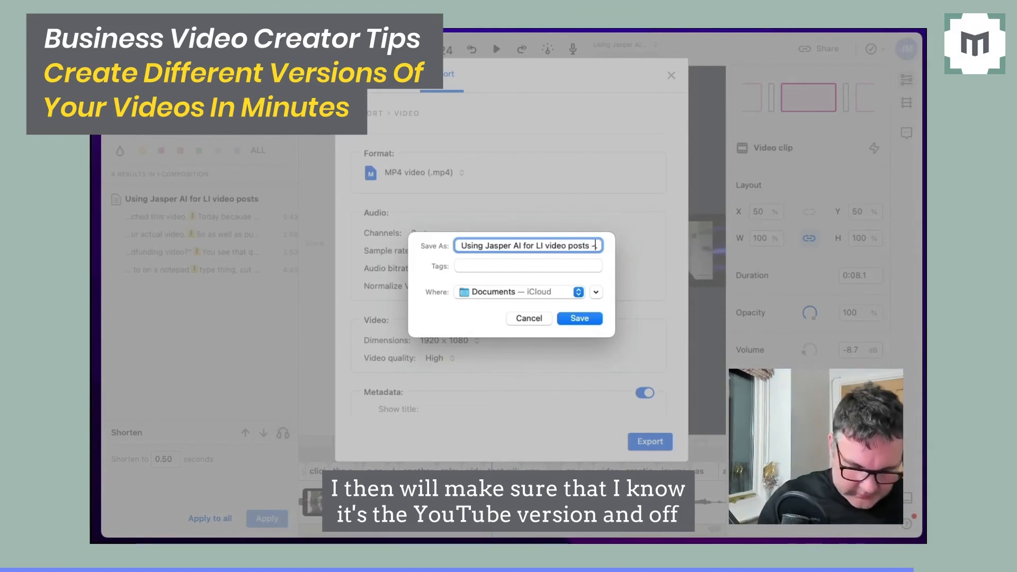
type("- YT.mp")
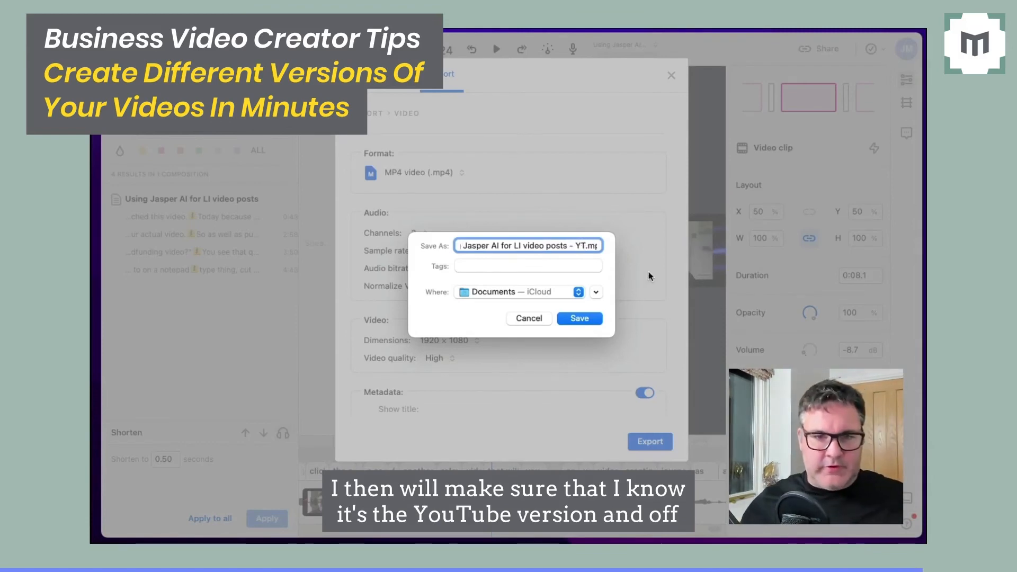
left_click(539, 291)
left_click(581, 359)
left_click(580, 318)
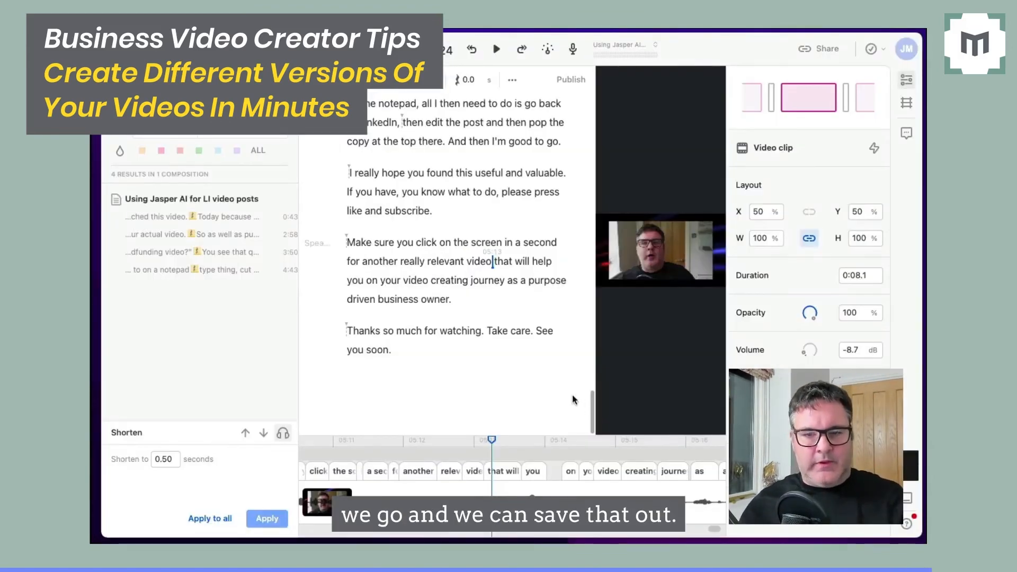